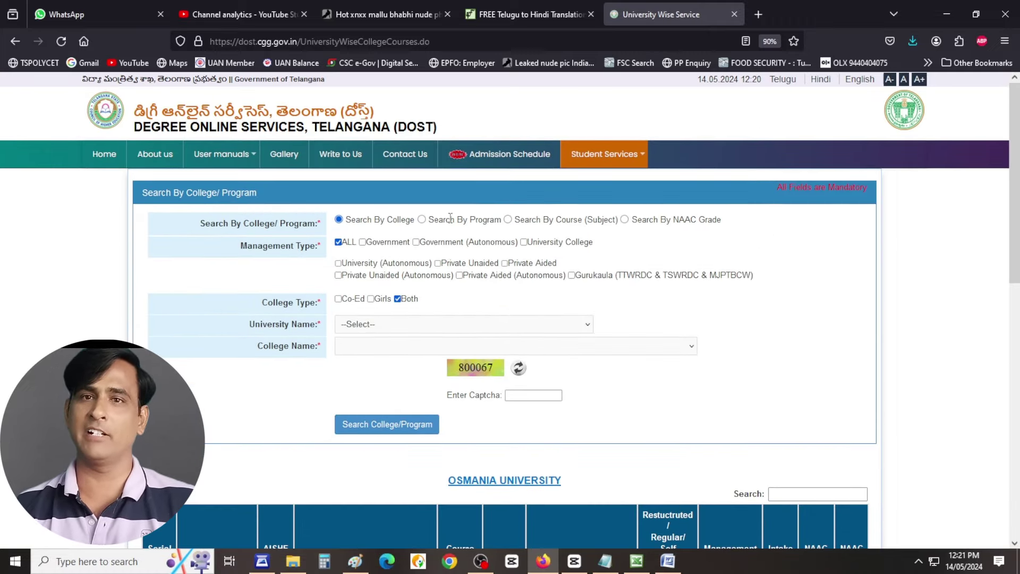
Set up a search by course (subject) for Osmania University, Computer Science, in English medium
{"action": "left_click", "coordinate": [508, 219]}
{"action": "left_click", "coordinate": [468, 245]}
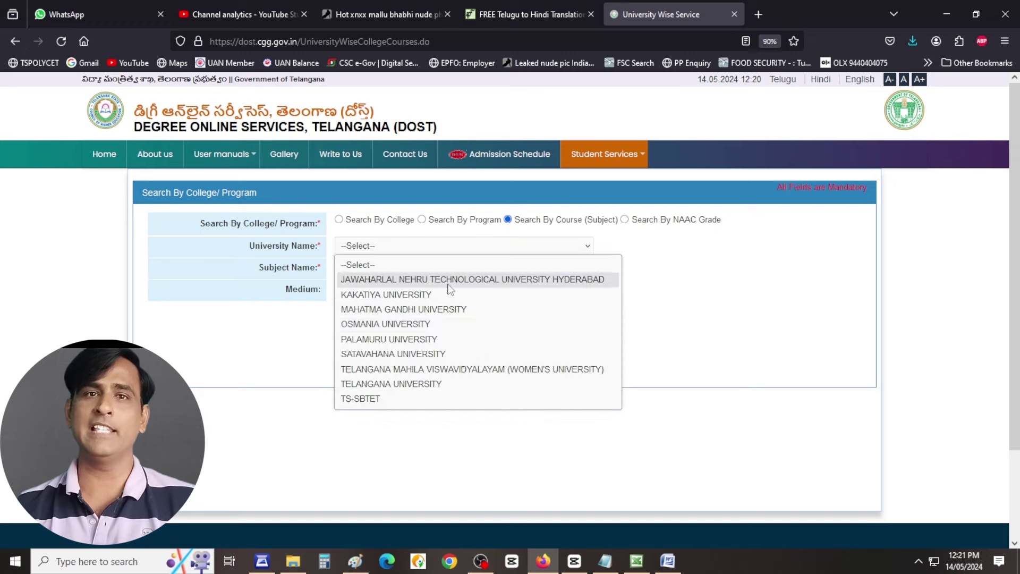
{"action": "left_click", "coordinate": [431, 325]}
{"action": "left_click", "coordinate": [425, 267]}
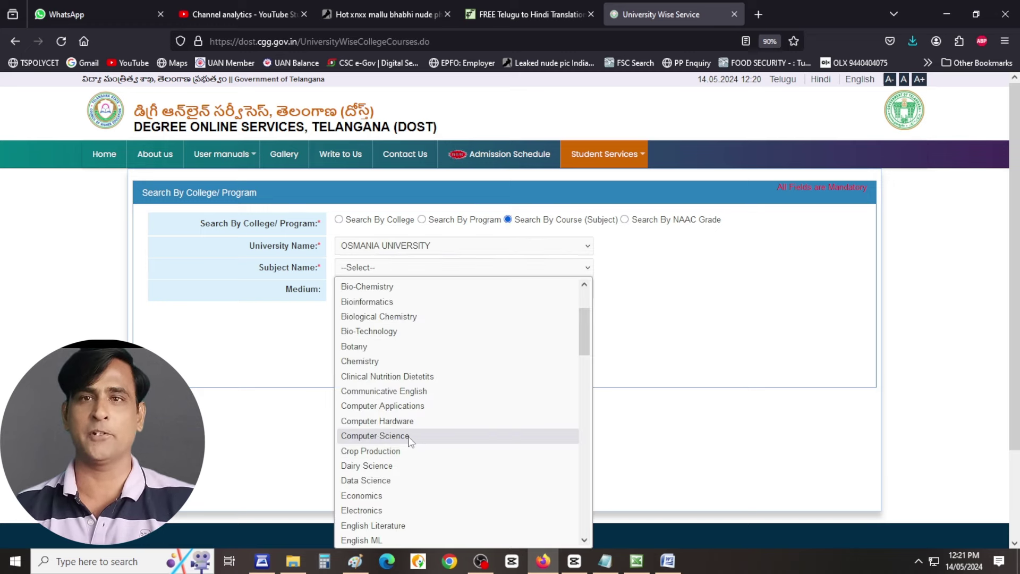
{"action": "left_click", "coordinate": [407, 436]}
{"action": "left_click", "coordinate": [379, 289]}
{"action": "left_click", "coordinate": [378, 353]}
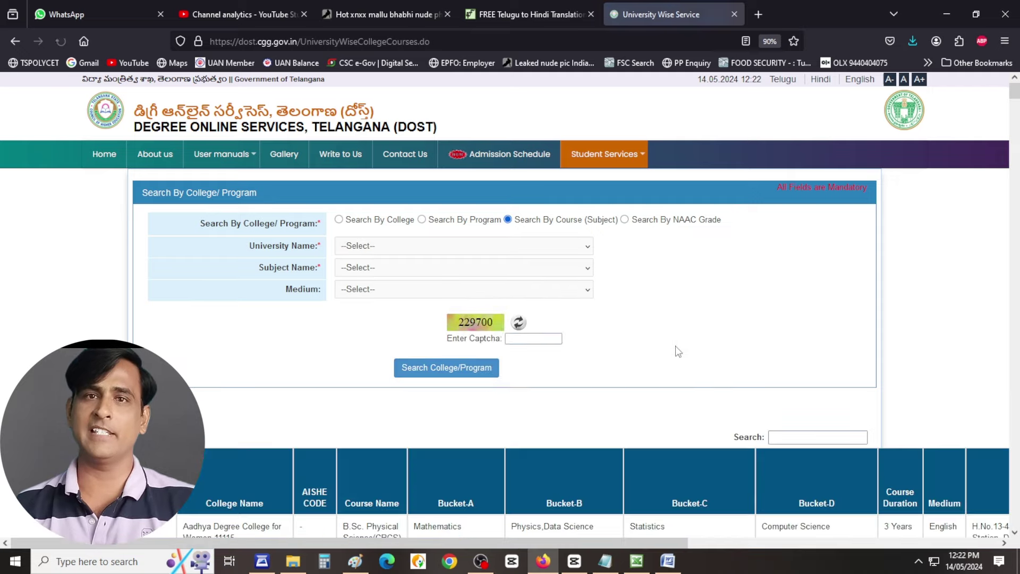
Review the search results table for college names, subject buckets, addresses, intake seats and NAAC details
{"action": "scroll", "coordinate": [676, 346], "scroll_direction": "down", "scroll_amount": 4}
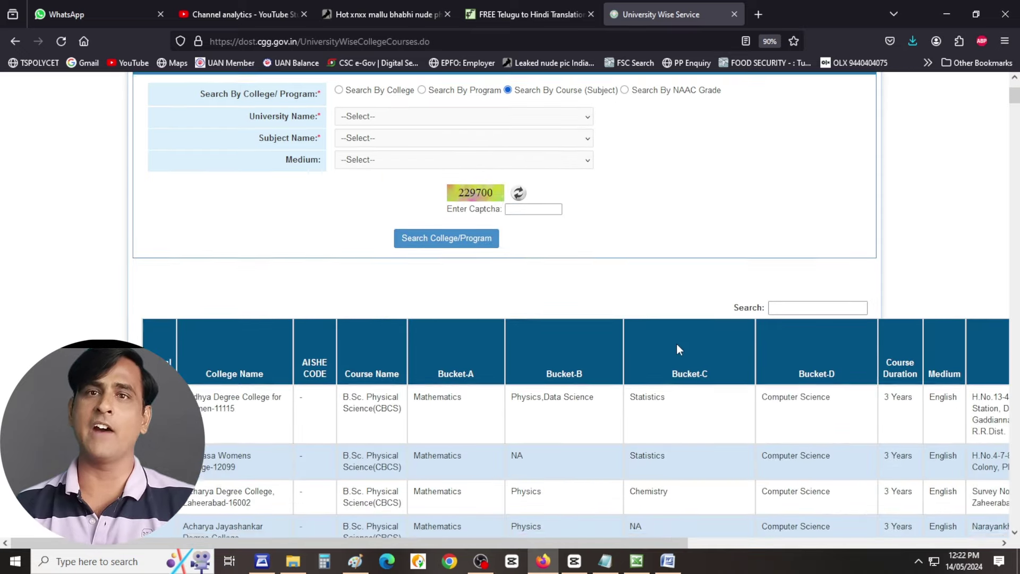
{"action": "scroll", "coordinate": [676, 349], "scroll_direction": "down", "scroll_amount": 5}
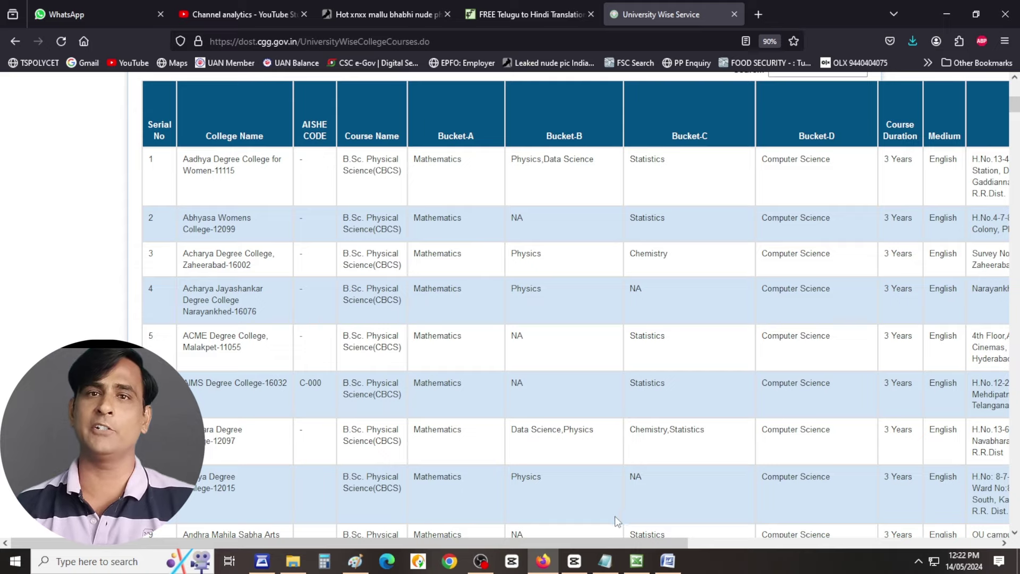
{"action": "left_click_drag", "start_coordinate": [595, 540], "coordinate": [939, 541]}
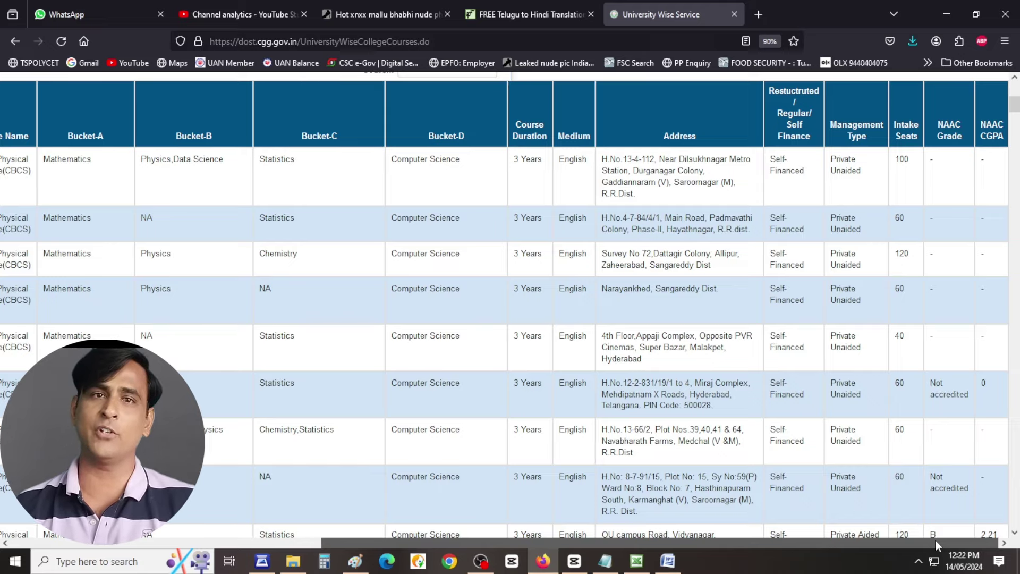
{"action": "left_click_drag", "start_coordinate": [918, 539], "coordinate": [666, 540]}
{"action": "scroll", "coordinate": [531, 372], "scroll_direction": "up", "scroll_amount": 5}
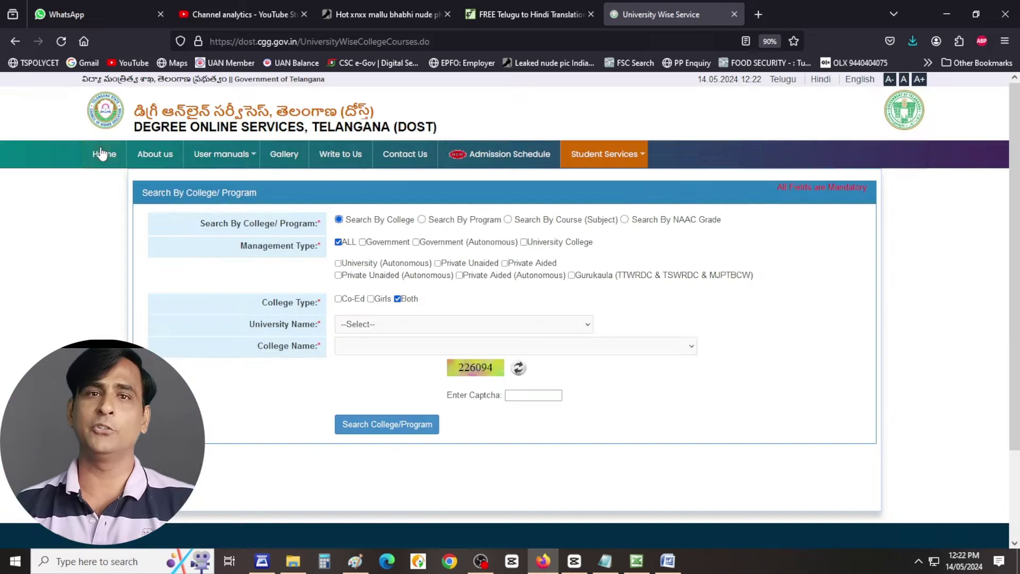
Open the candidate login from the home page and sign in to the student account, saving the login credentials
{"action": "left_click", "coordinate": [100, 153]}
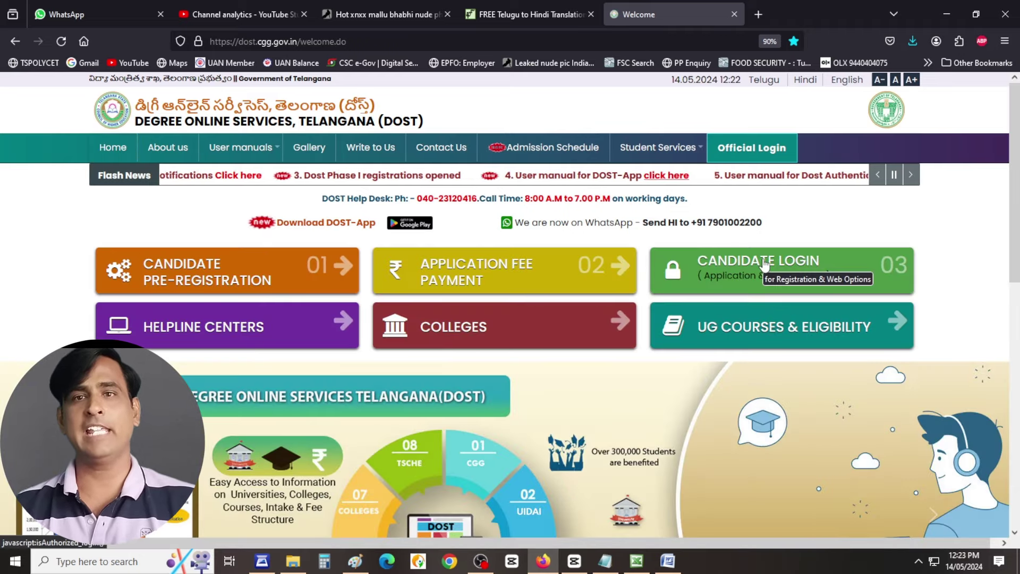
{"action": "left_click", "coordinate": [763, 264]}
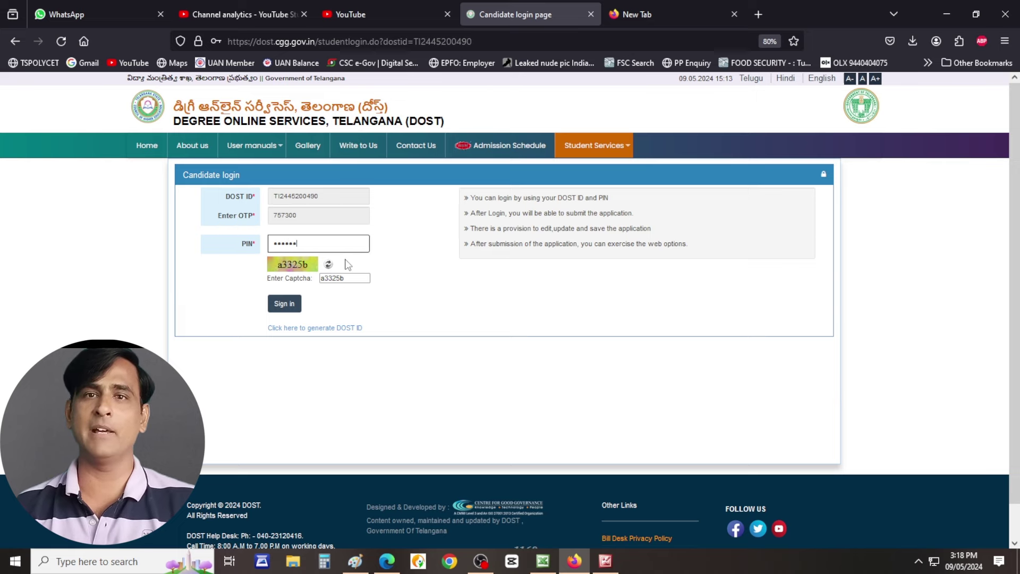
{"action": "left_click", "coordinate": [278, 305]}
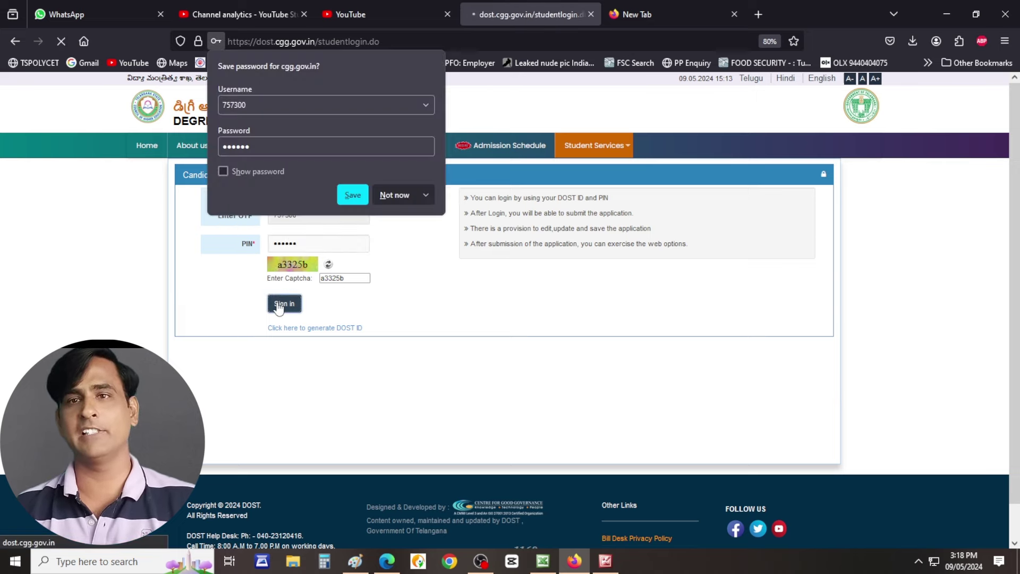
{"action": "left_click", "coordinate": [348, 193]}
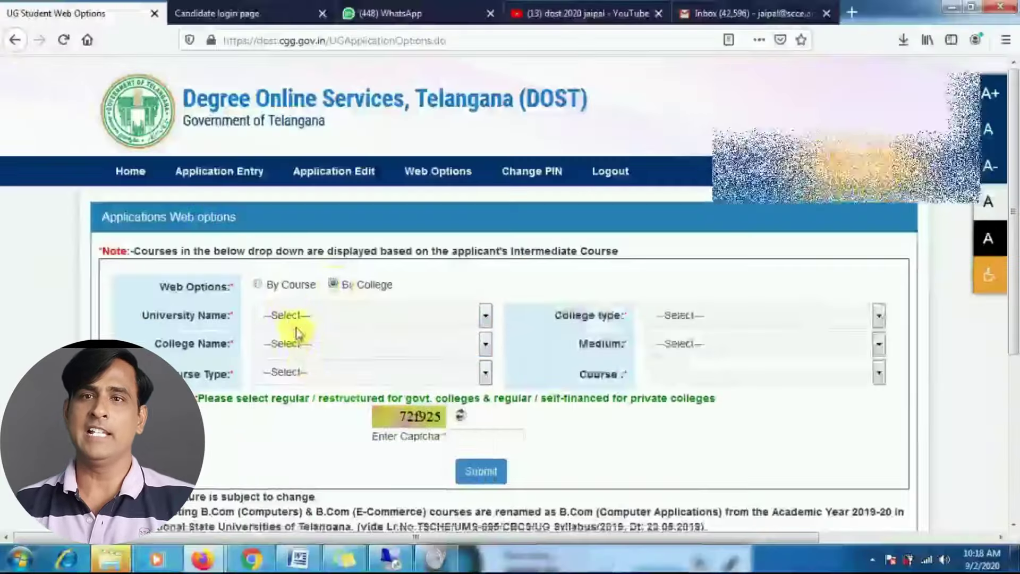
Set the web option's university to Satavahana University and its college type to Private Unaided
{"action": "left_click", "coordinate": [291, 317]}
{"action": "key", "text": "s"}
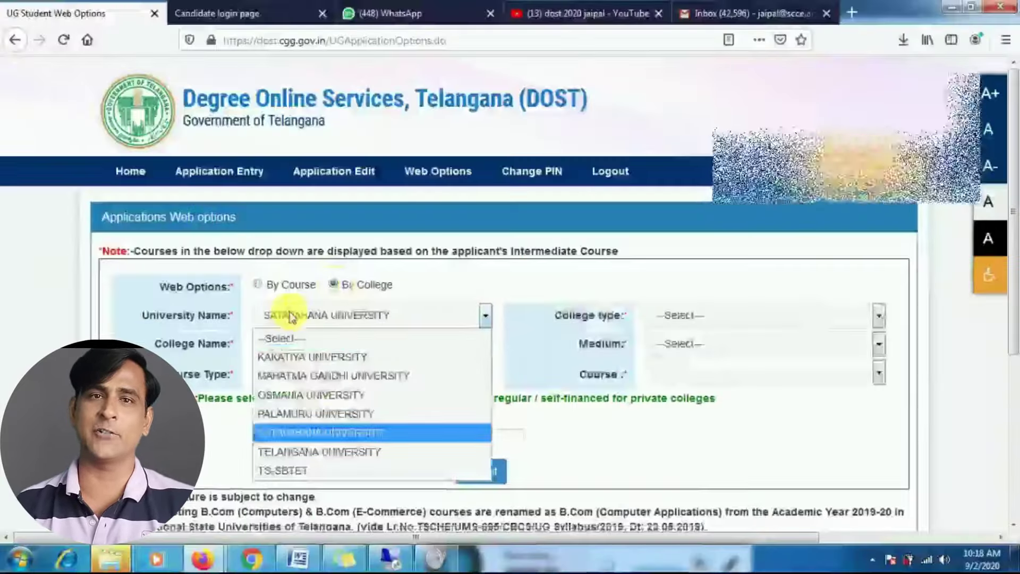
{"action": "left_click", "coordinate": [291, 316]}
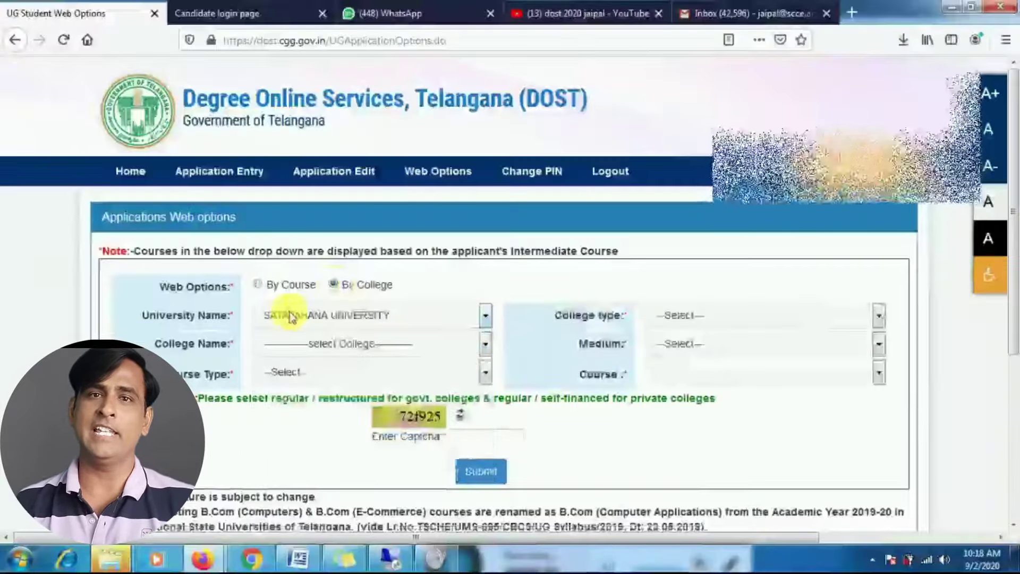
{"action": "left_click", "coordinate": [702, 315]}
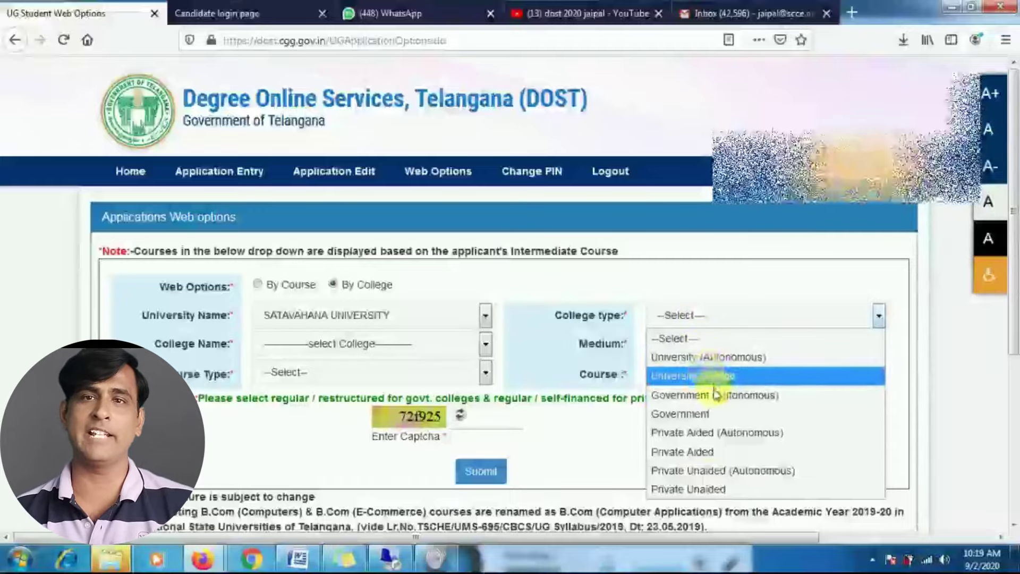
{"action": "left_click", "coordinate": [711, 491]}
Choose Sree Chaitanya Degree & PG College, Karimnagar as the college and English as the medium
{"action": "left_click", "coordinate": [316, 343]}
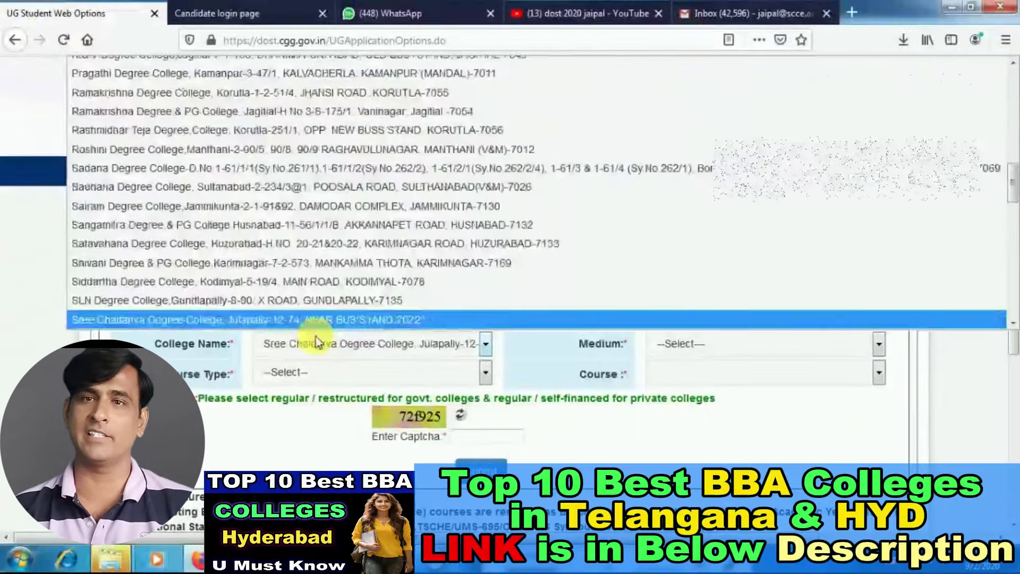
{"action": "key", "text": "Down"}
{"action": "key", "text": "Return"}
{"action": "left_click", "coordinate": [744, 343]}
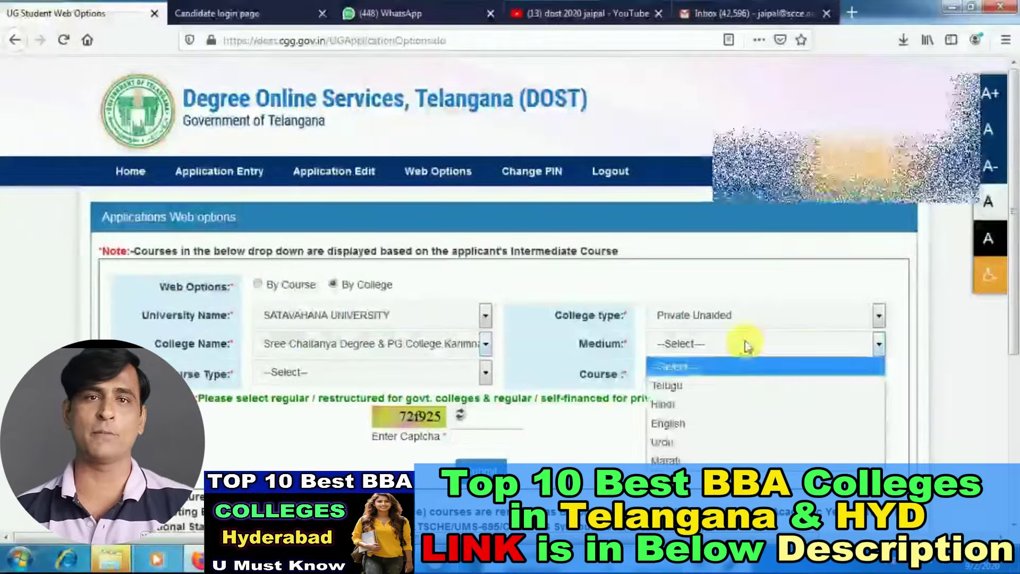
{"action": "left_click", "coordinate": [675, 424]}
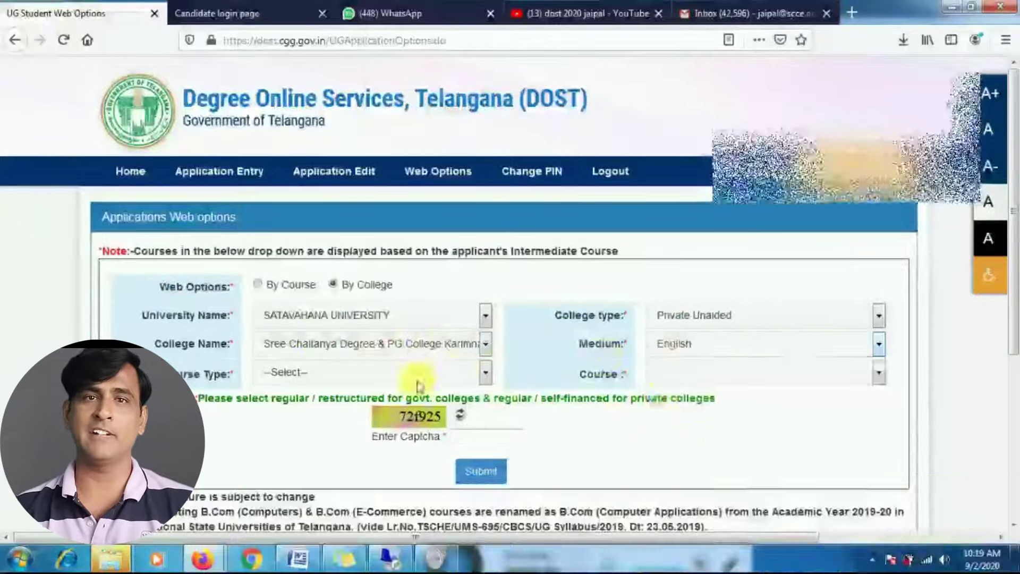
Set the course type of the web option to Self Financed
{"action": "left_click", "coordinate": [329, 374]}
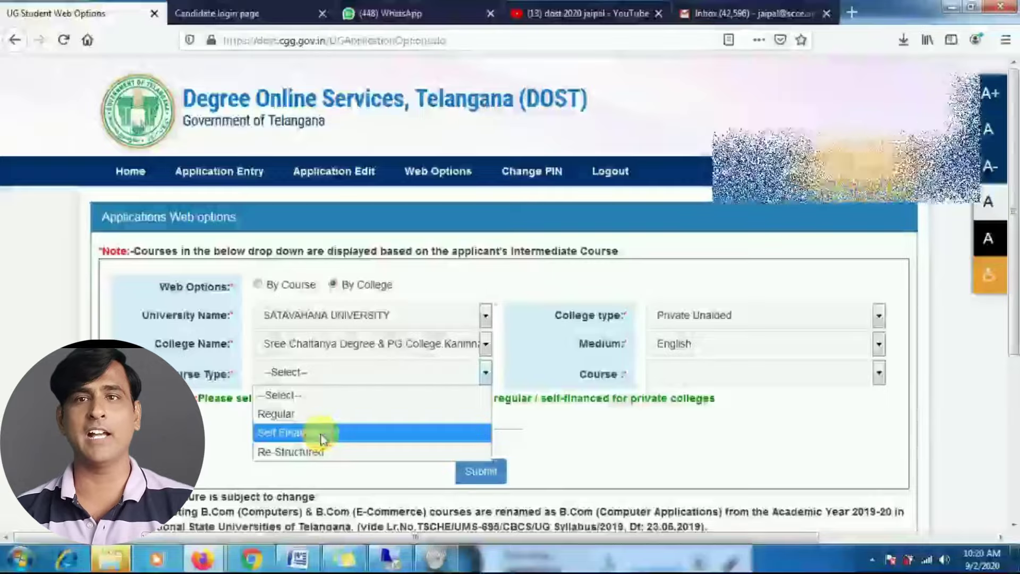
{"action": "left_click", "coordinate": [321, 435]}
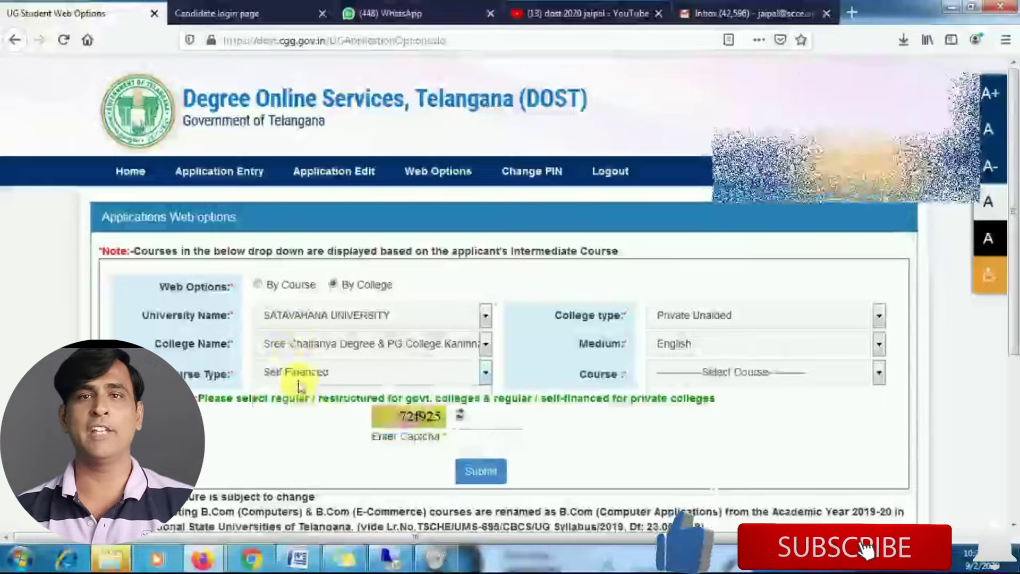
{"action": "left_click", "coordinate": [298, 375]}
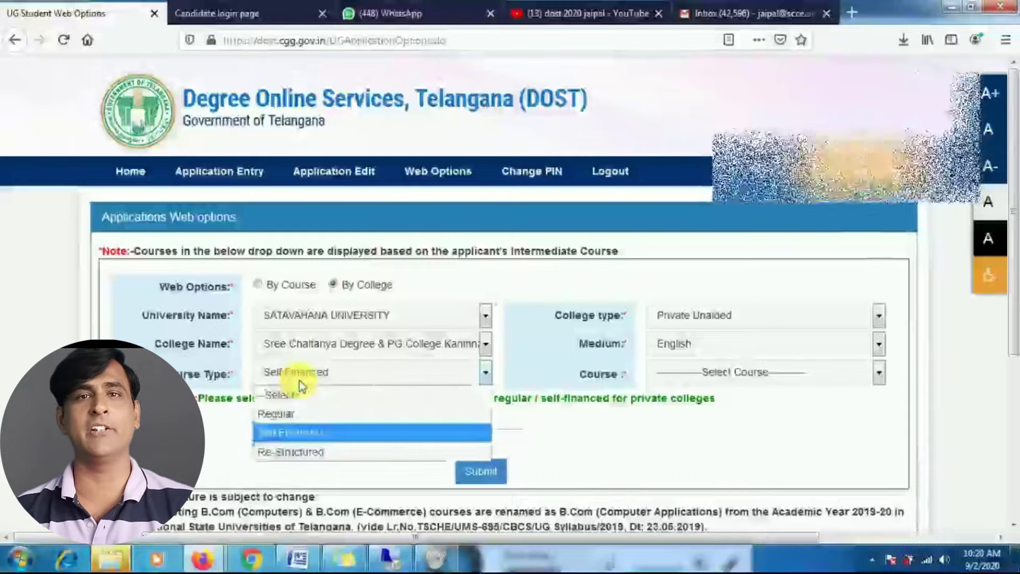
{"action": "left_click", "coordinate": [298, 381]}
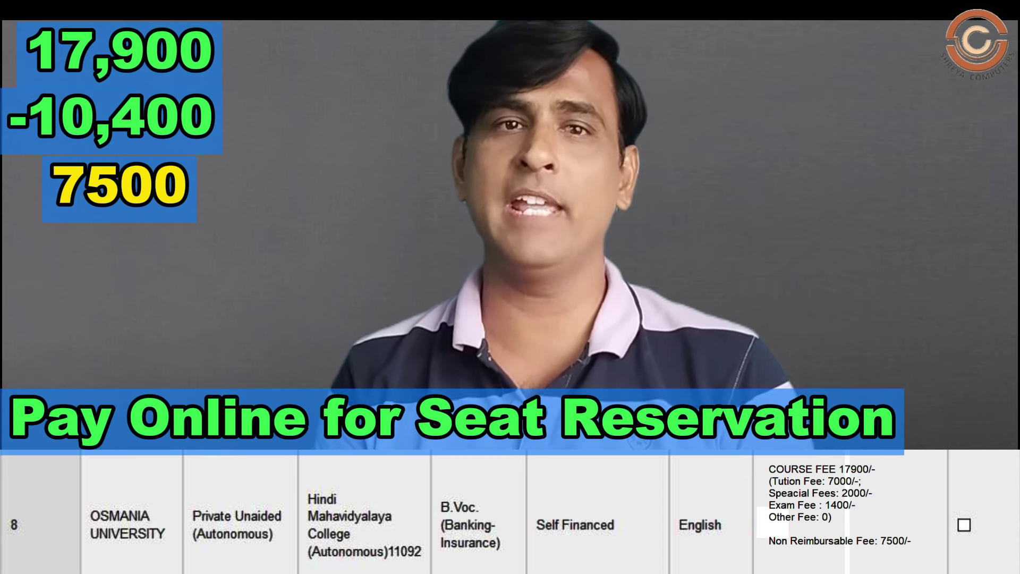
Select the B.Com (General) course and confirm submission of the web option
{"action": "left_click", "coordinate": [773, 372]}
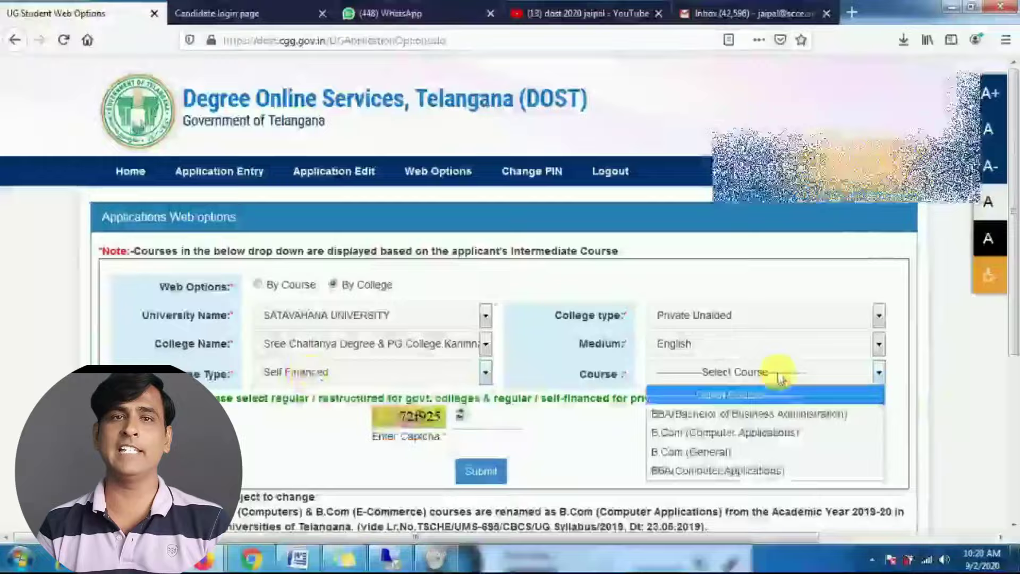
{"action": "left_click", "coordinate": [754, 457]}
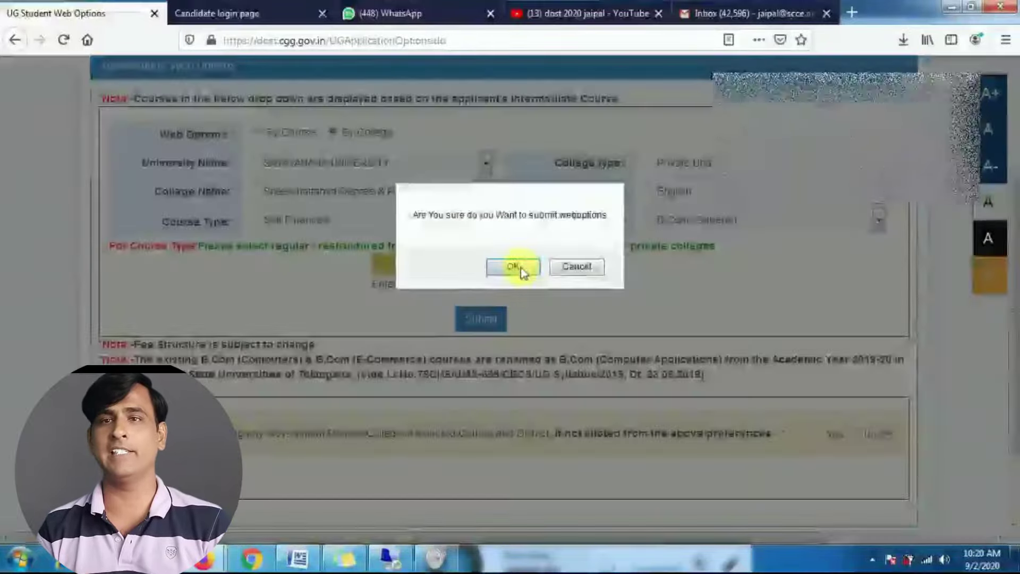
{"action": "left_click", "coordinate": [513, 266]}
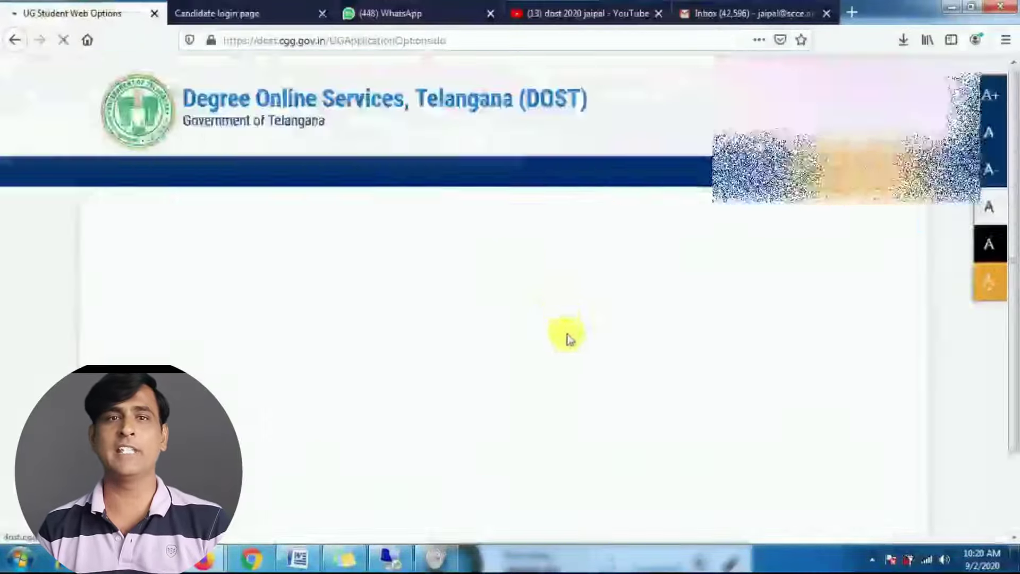
Review the submitted option's college, course and fee details in the web option priorities
{"action": "scroll", "coordinate": [576, 393], "scroll_direction": "down", "scroll_amount": 5}
{"action": "scroll", "coordinate": [584, 378], "scroll_direction": "down", "scroll_amount": 5}
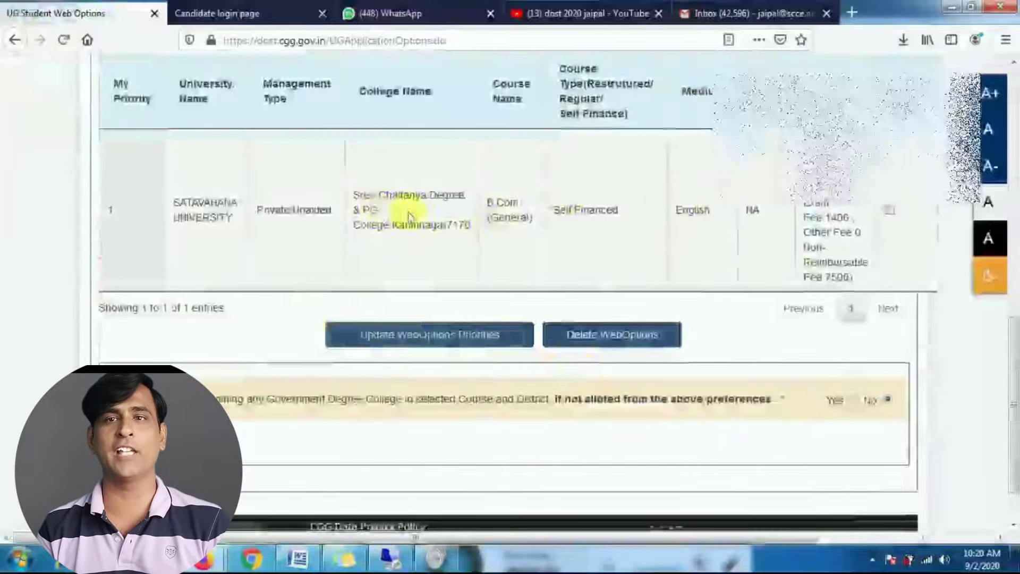
{"action": "scroll", "coordinate": [386, 248], "scroll_direction": "up", "scroll_amount": 1}
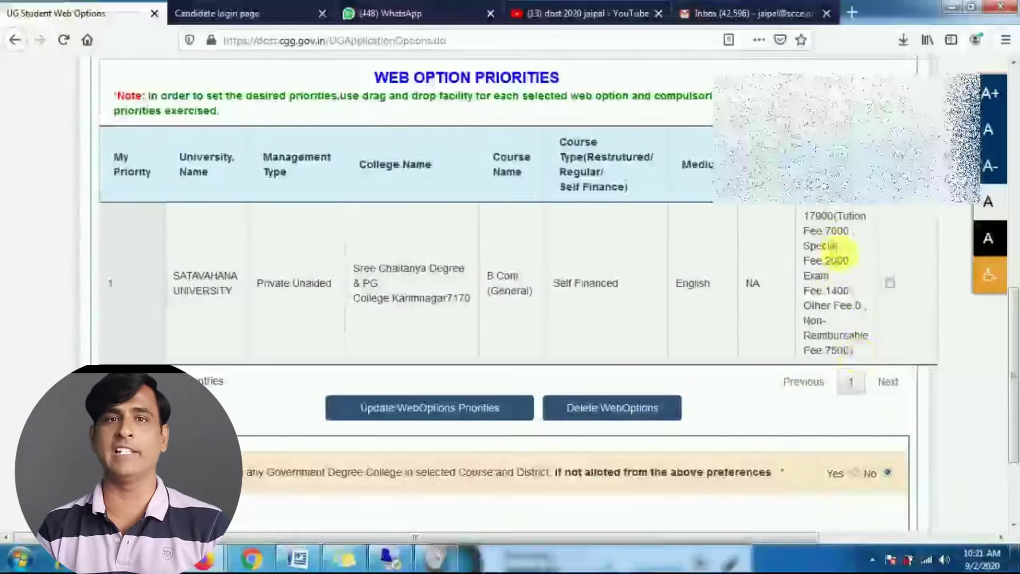
{"action": "scroll", "coordinate": [561, 324], "scroll_direction": "up", "scroll_amount": 1}
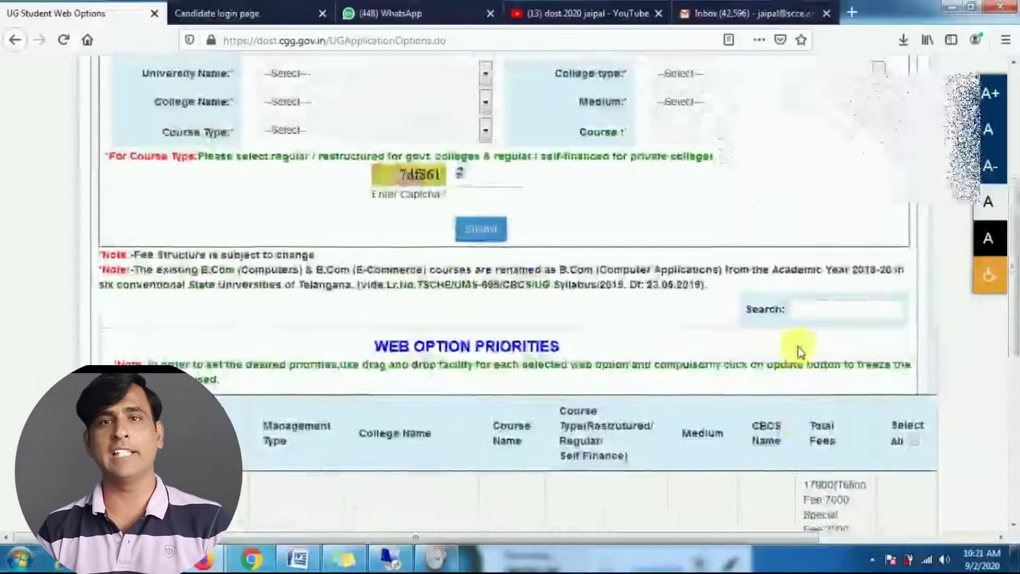
{"action": "scroll", "coordinate": [771, 451], "scroll_direction": "down", "scroll_amount": 2}
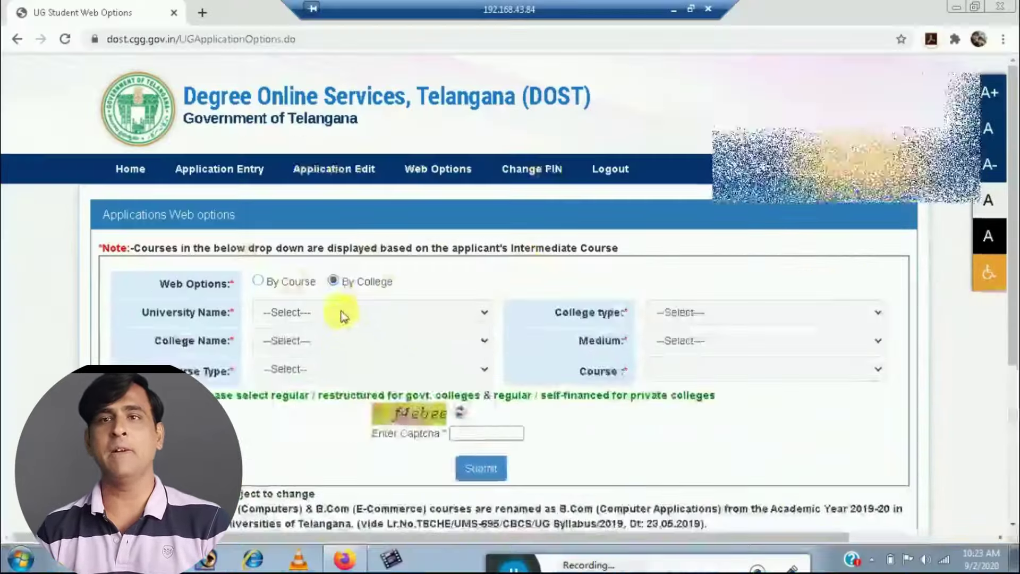
Start another web option by college with Satavahana University and the Private Unaided college type
{"action": "left_click", "coordinate": [342, 312]}
{"action": "left_click", "coordinate": [321, 402]}
{"action": "left_click", "coordinate": [683, 310]}
{"action": "left_click", "coordinate": [708, 442]}
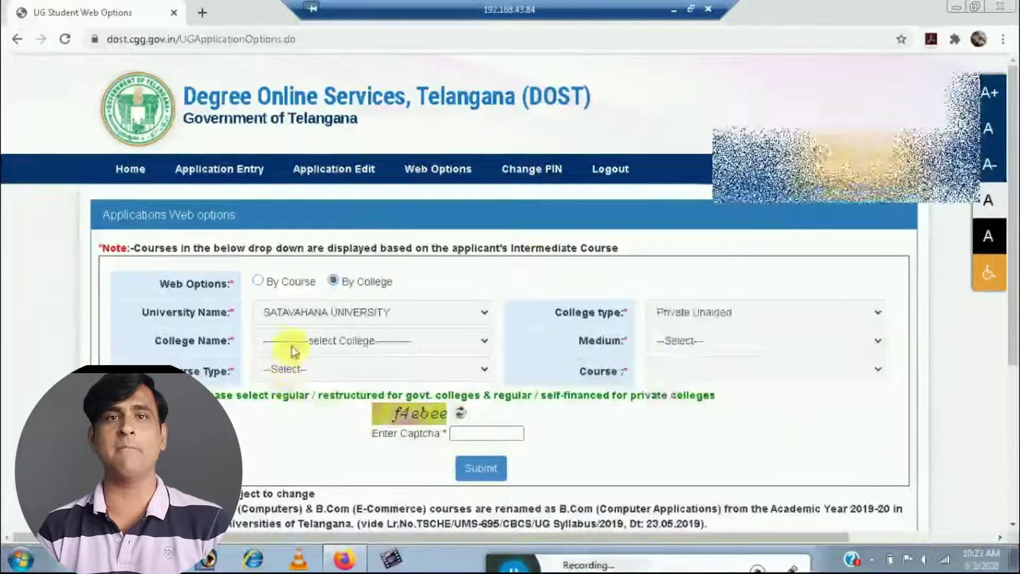
Choose Sree Chaitanya Degree & PG College, Karimnagar and English medium for the new web option
{"action": "left_click", "coordinate": [296, 342]}
{"action": "scroll", "coordinate": [315, 239], "scroll_direction": "down", "scroll_amount": 10}
{"action": "left_click", "coordinate": [398, 244]}
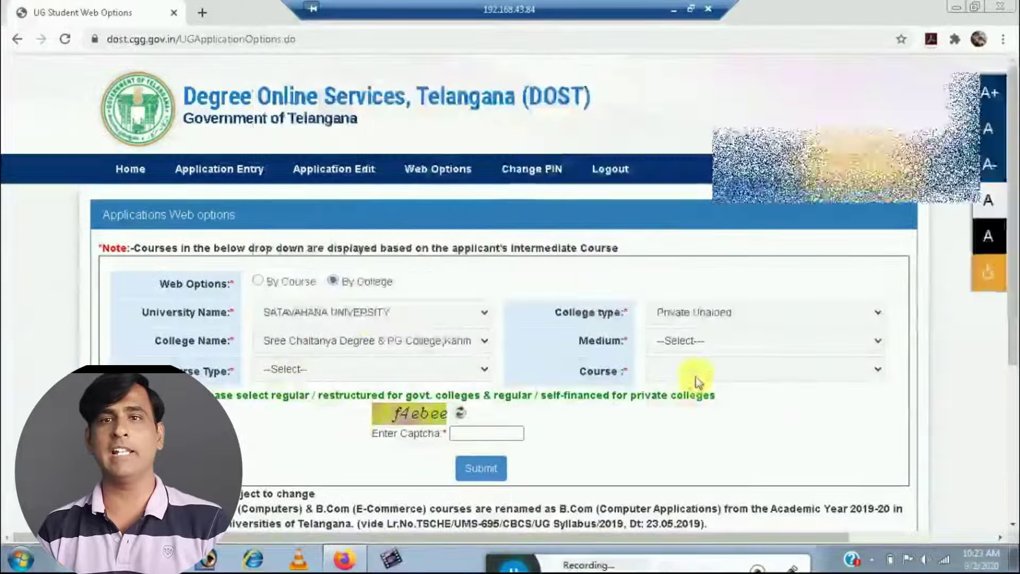
{"action": "left_click", "coordinate": [713, 347]}
{"action": "left_click", "coordinate": [694, 398]}
Set the course type to Self Financed and the course to B.Sc. Physical Science(CBCS)
{"action": "left_click", "coordinate": [404, 369]}
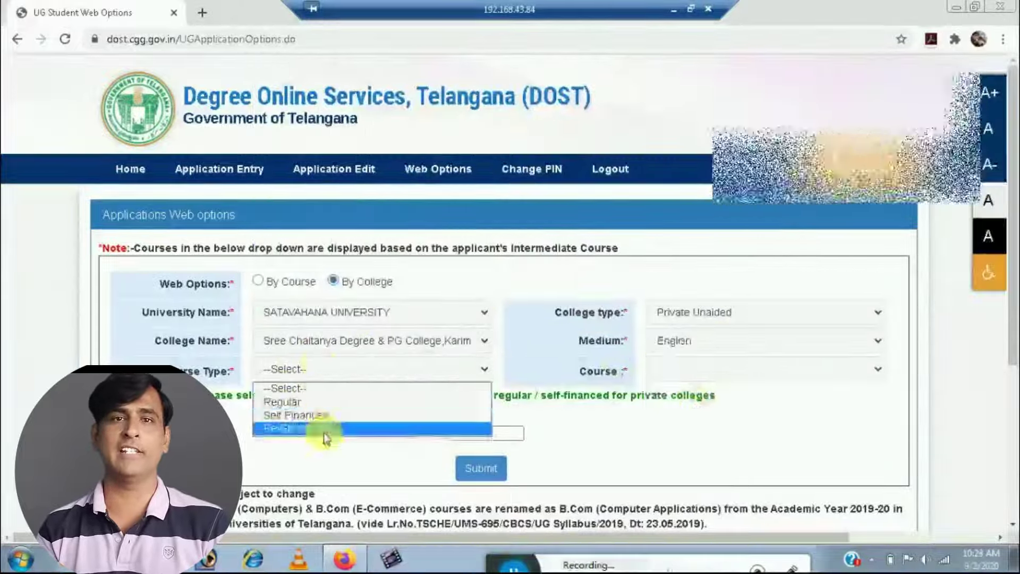
{"action": "left_click", "coordinate": [400, 428]}
{"action": "left_click", "coordinate": [721, 462]}
Choose Mathematics as the Option A subject and Physics as the Option B subject for the B.Sc. Physical Science(CBCS) course
{"action": "scroll", "coordinate": [696, 441], "scroll_direction": "down", "scroll_amount": 3}
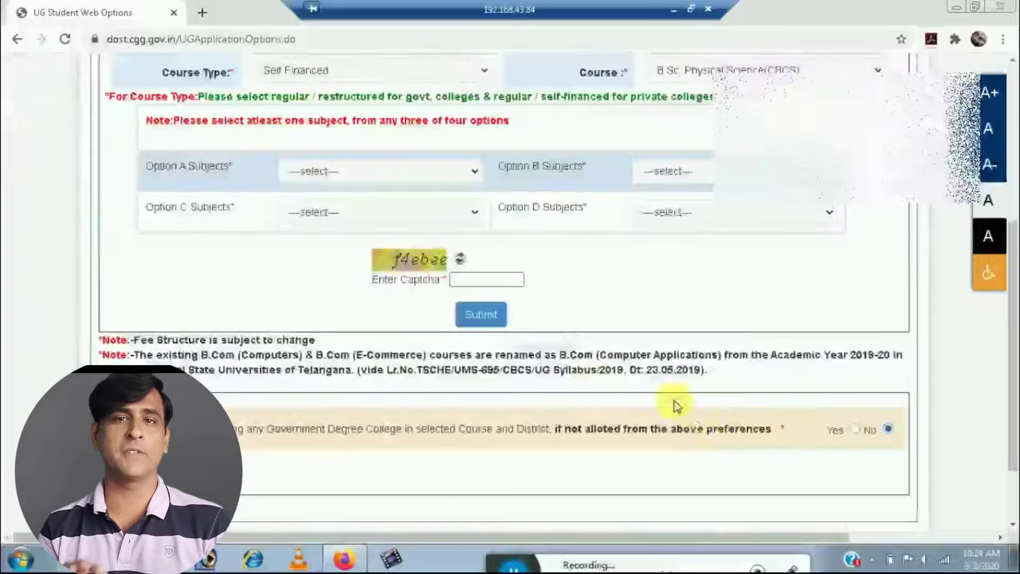
{"action": "scroll", "coordinate": [520, 374], "scroll_direction": "up", "scroll_amount": 3}
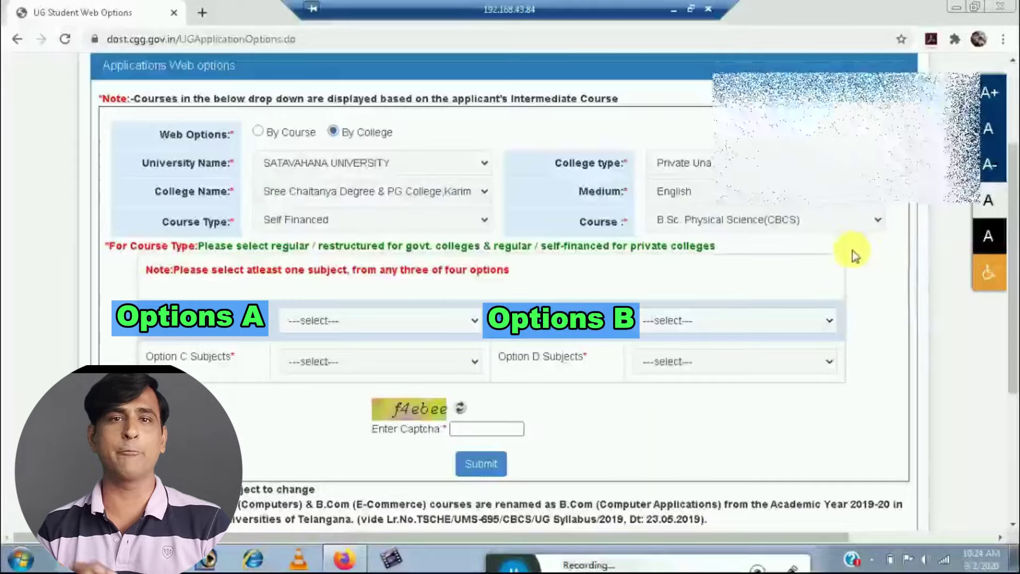
{"action": "left_click", "coordinate": [319, 322]}
{"action": "left_click", "coordinate": [324, 354]}
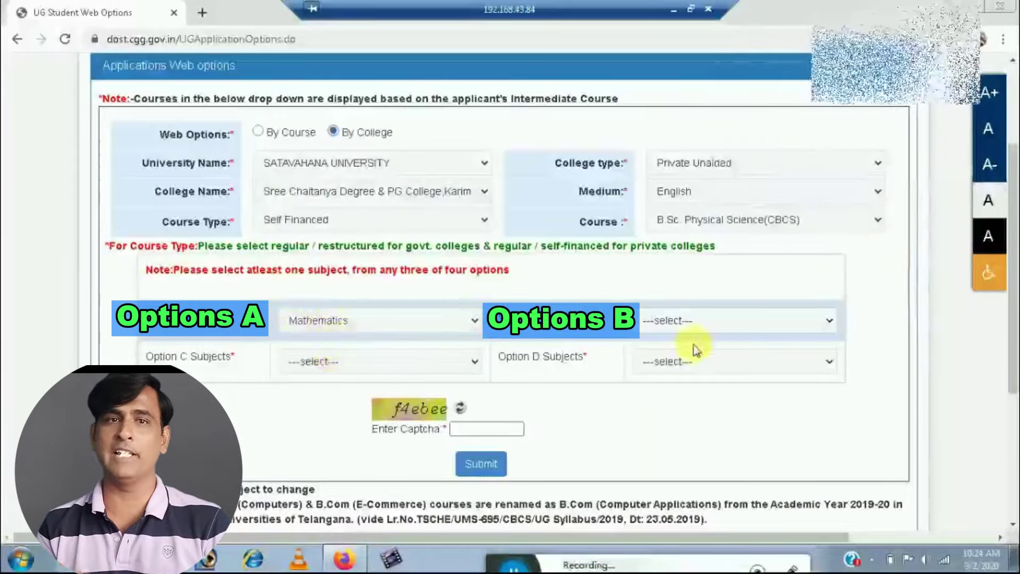
{"action": "left_click", "coordinate": [751, 326]}
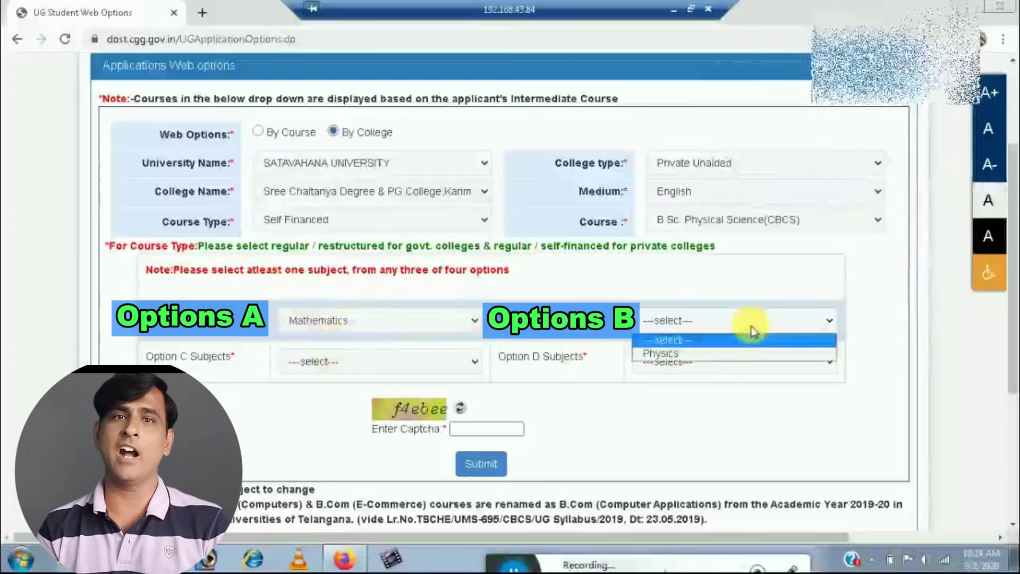
{"action": "left_click", "coordinate": [693, 355]}
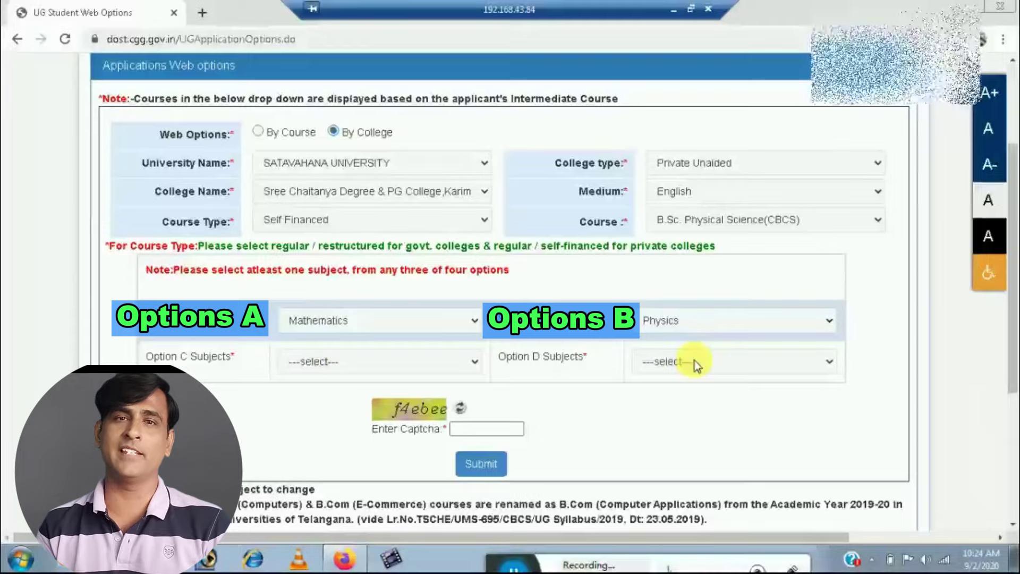
Check the available Option C subjects and select Computer Science as the Option D subject
{"action": "left_click", "coordinate": [368, 361]}
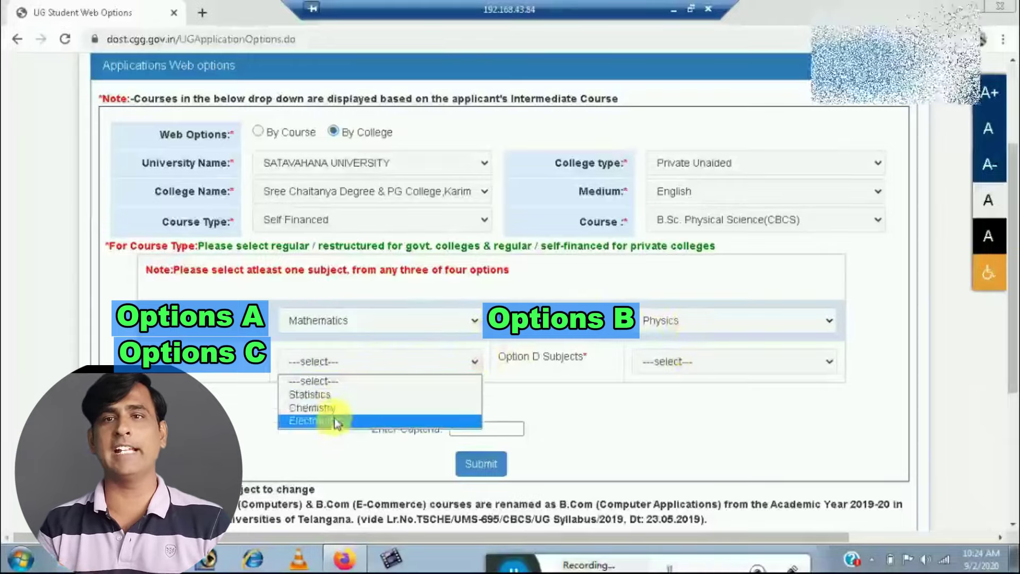
{"action": "left_click", "coordinate": [658, 404]}
{"action": "left_click", "coordinate": [686, 360]}
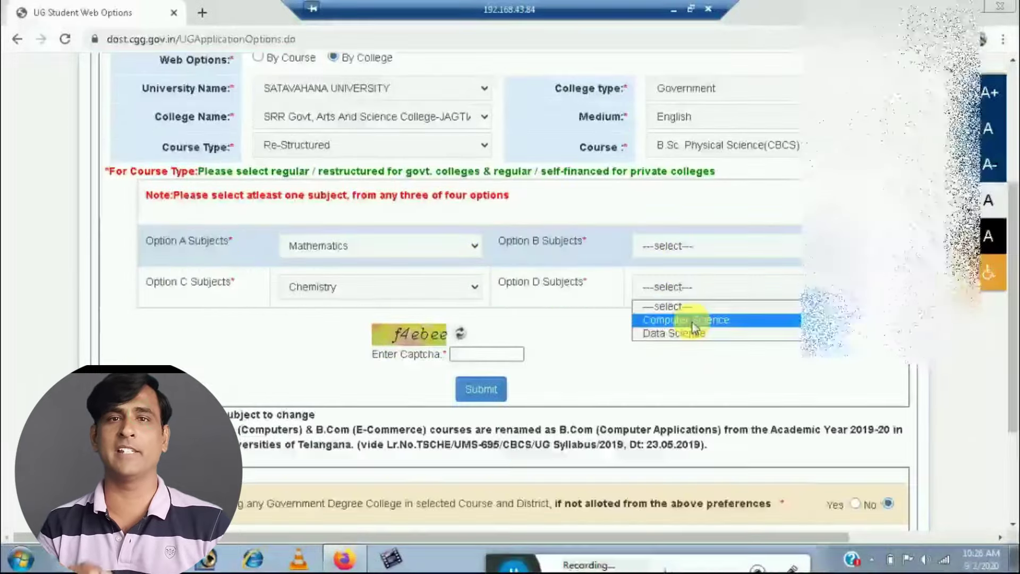
{"action": "left_click", "coordinate": [691, 321]}
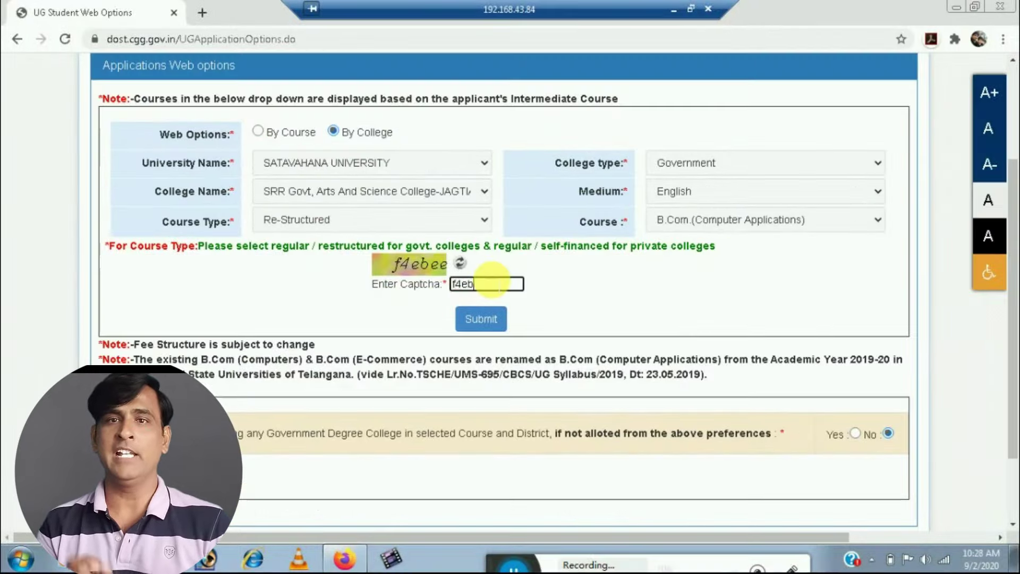
Complete the captcha, submit the B.Com.(Computer Applications) web option for the SRR government college, and view the web option priorities
{"action": "type", "text": "ee"}
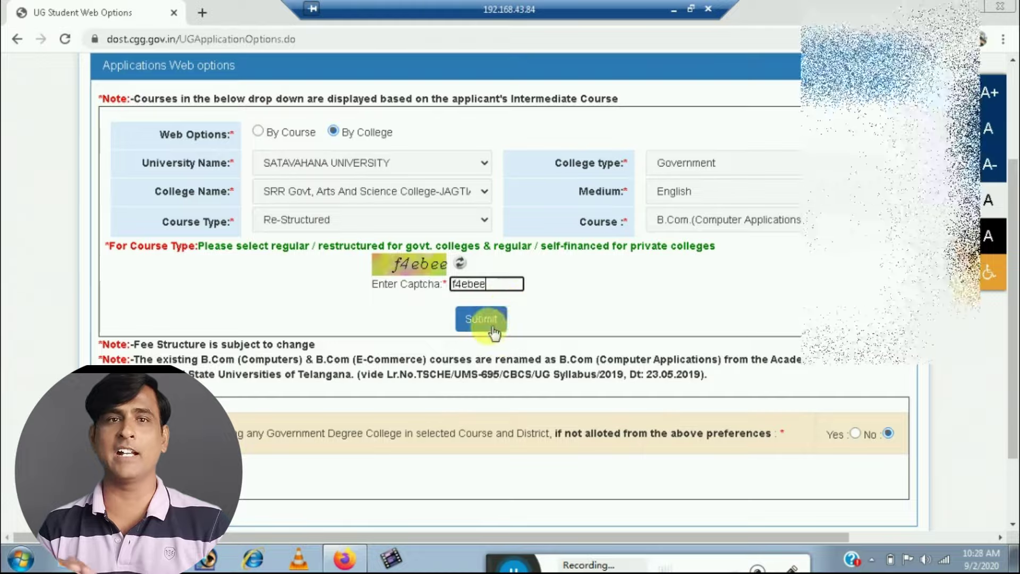
{"action": "left_click", "coordinate": [491, 321]}
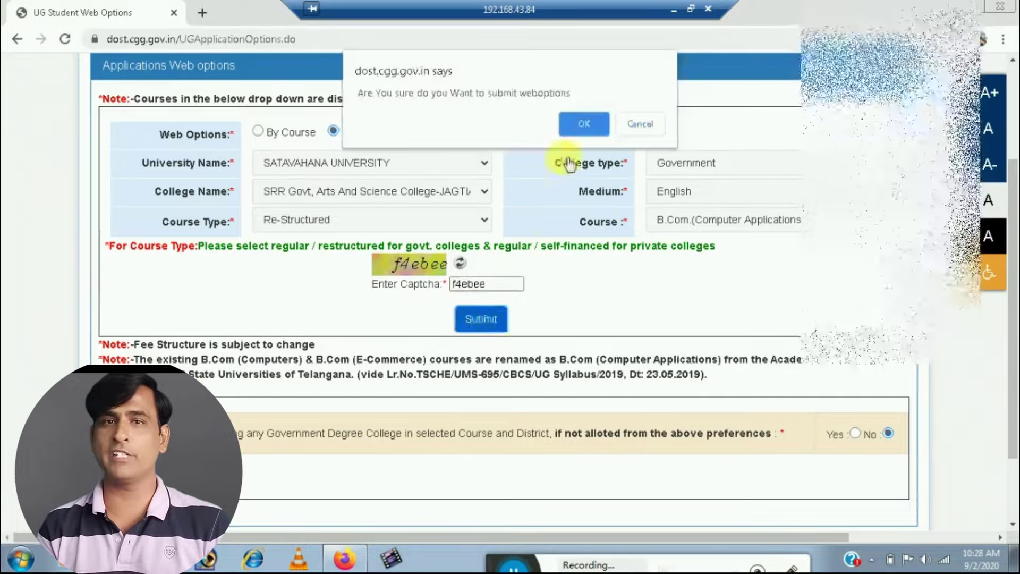
{"action": "left_click", "coordinate": [599, 132]}
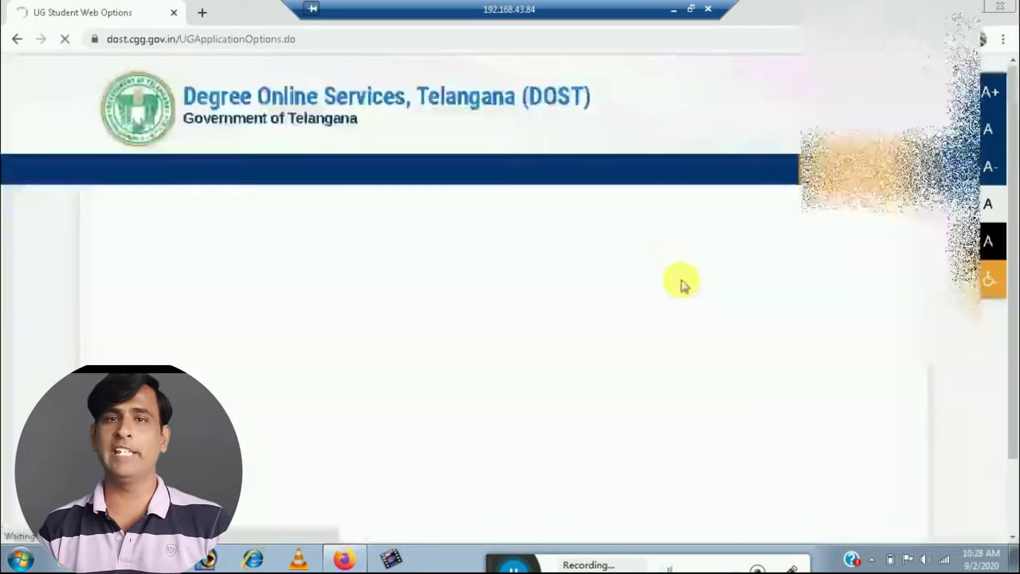
{"action": "scroll", "coordinate": [715, 302], "scroll_direction": "down", "scroll_amount": 2}
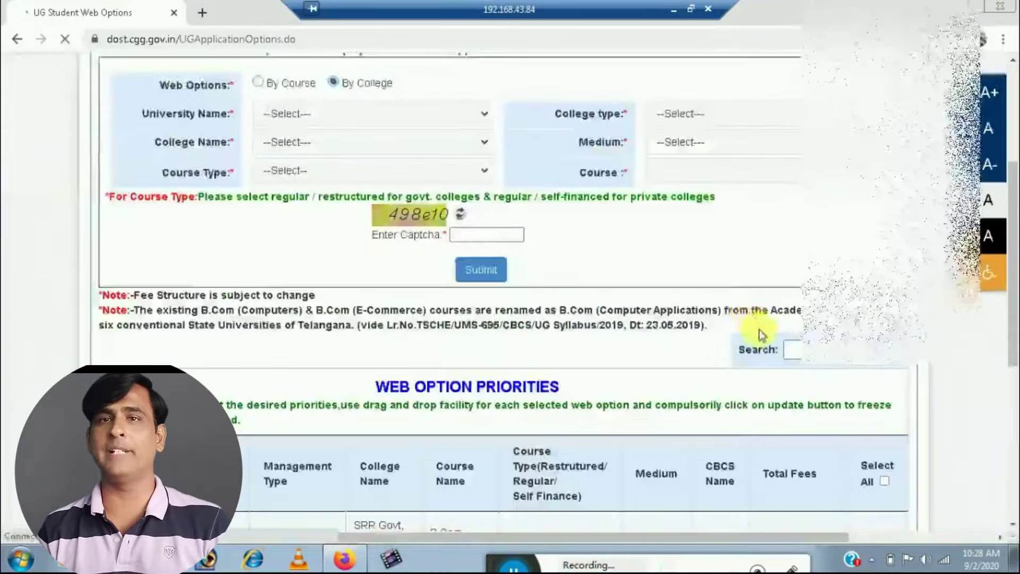
{"action": "scroll", "coordinate": [757, 330], "scroll_direction": "down", "scroll_amount": 6}
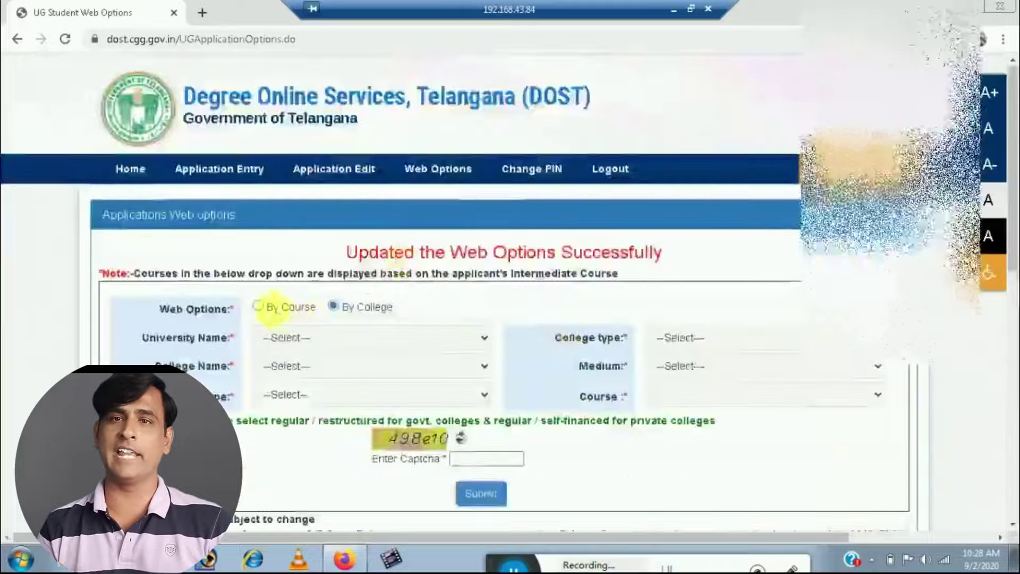
Start a web option by course with Osmania University and open the list of courses
{"action": "left_click", "coordinate": [258, 306]}
{"action": "left_click", "coordinate": [321, 341]}
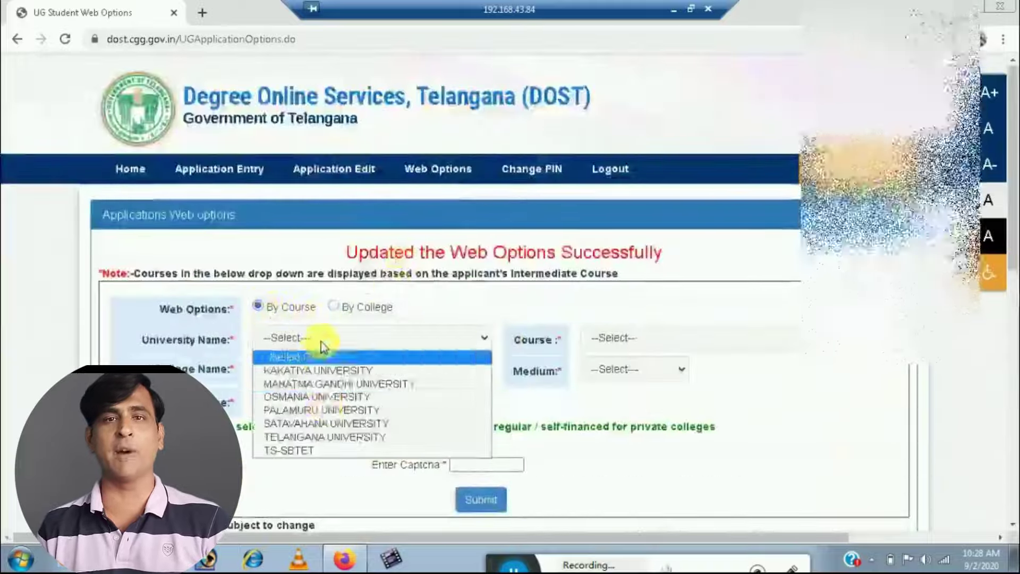
{"action": "left_click", "coordinate": [324, 398]}
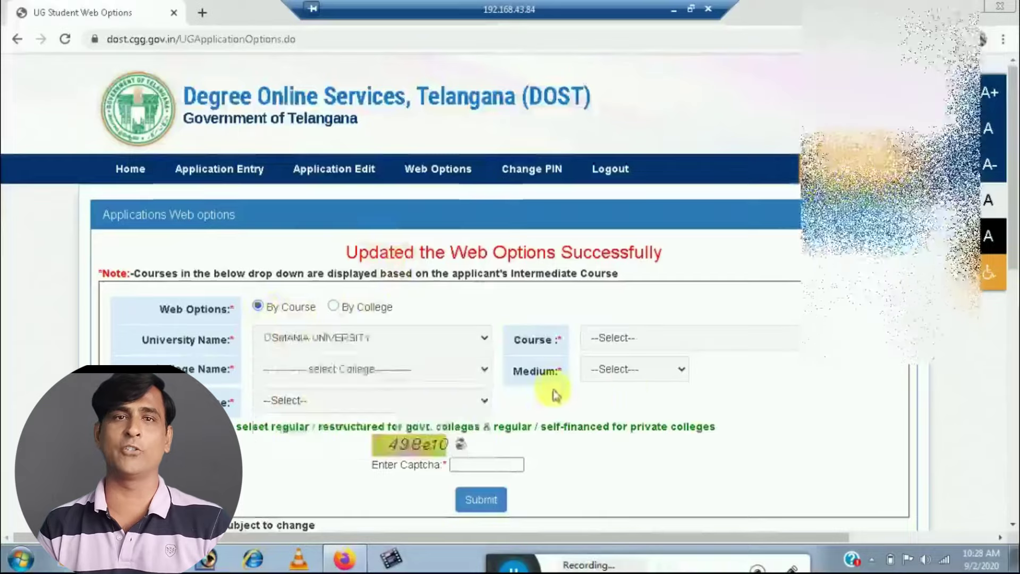
{"action": "left_click", "coordinate": [618, 339]}
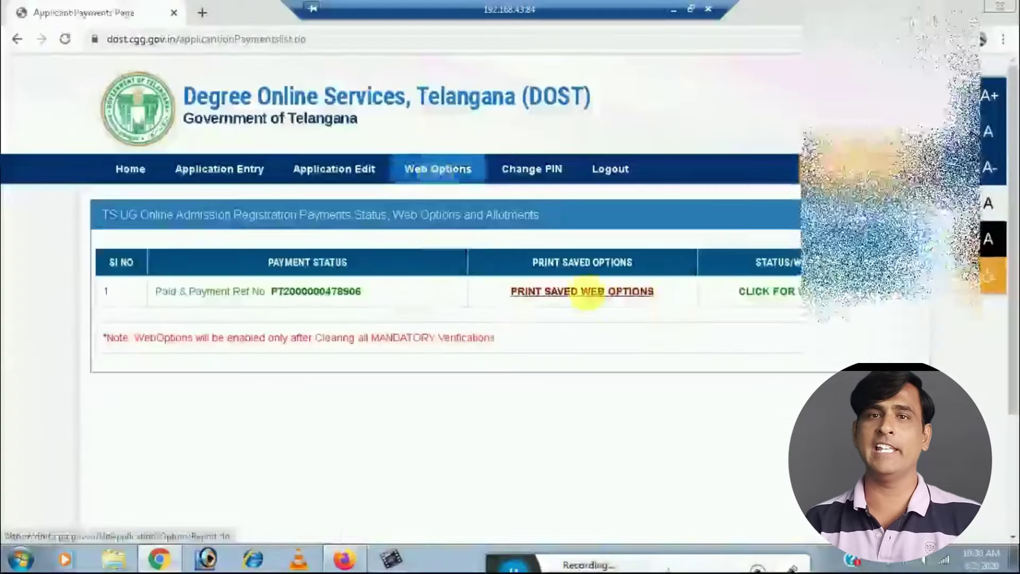
Open the saved web options for printing, and delete the SRR government college entry from the web option priorities
{"action": "left_click", "coordinate": [583, 293]}
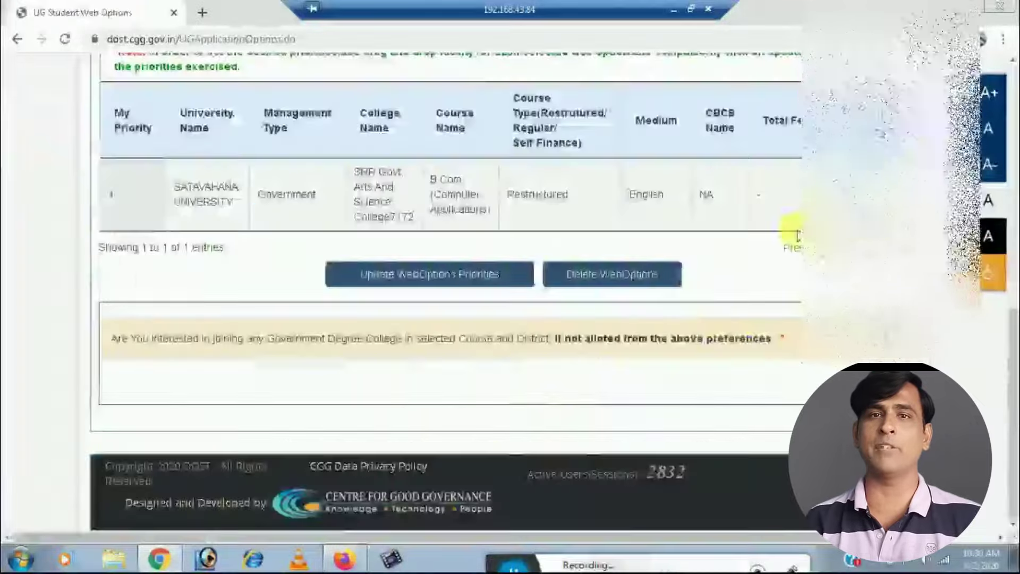
{"action": "left_click", "coordinate": [631, 278]}
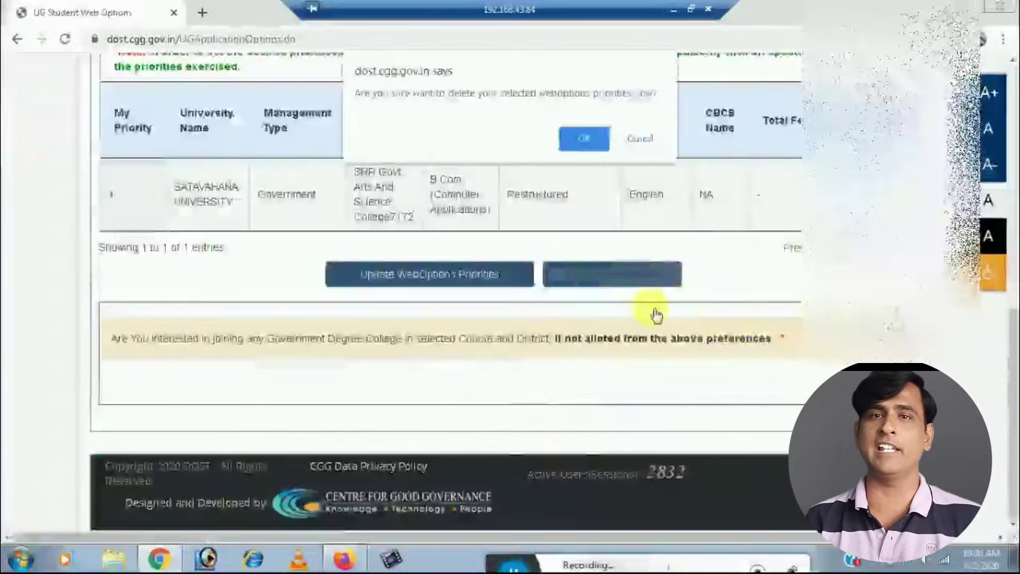
{"action": "left_click", "coordinate": [581, 137]}
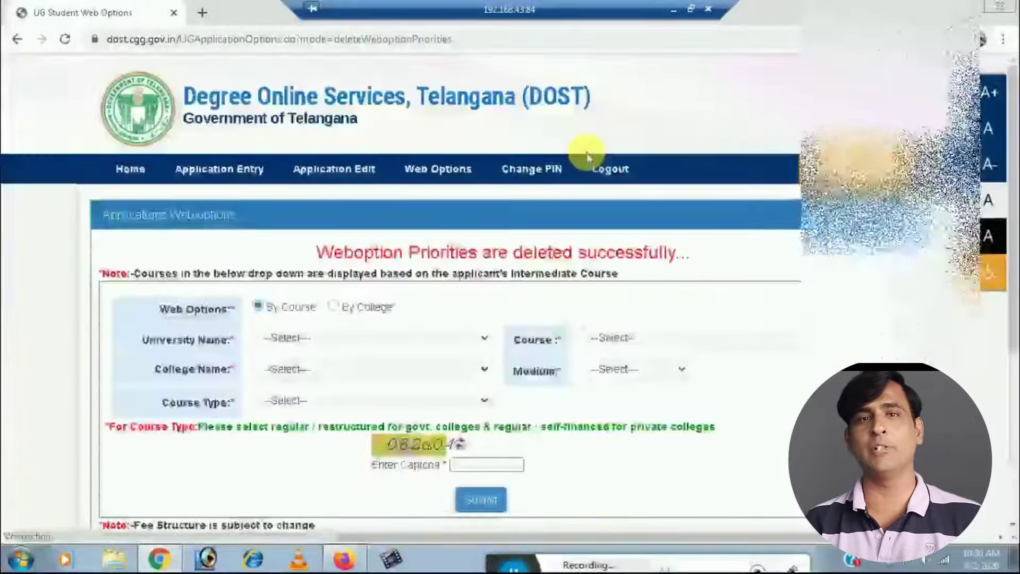